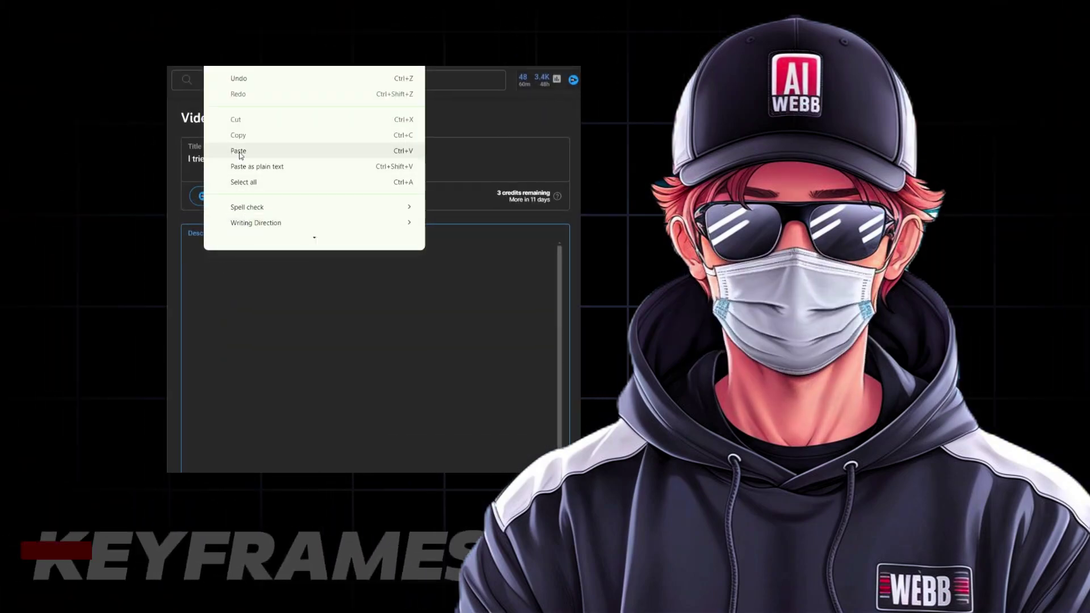
# Step: Paste the grid footage link into the Vecteezy description and add 'It's completely free to use!'
pyautogui.click(239, 151)
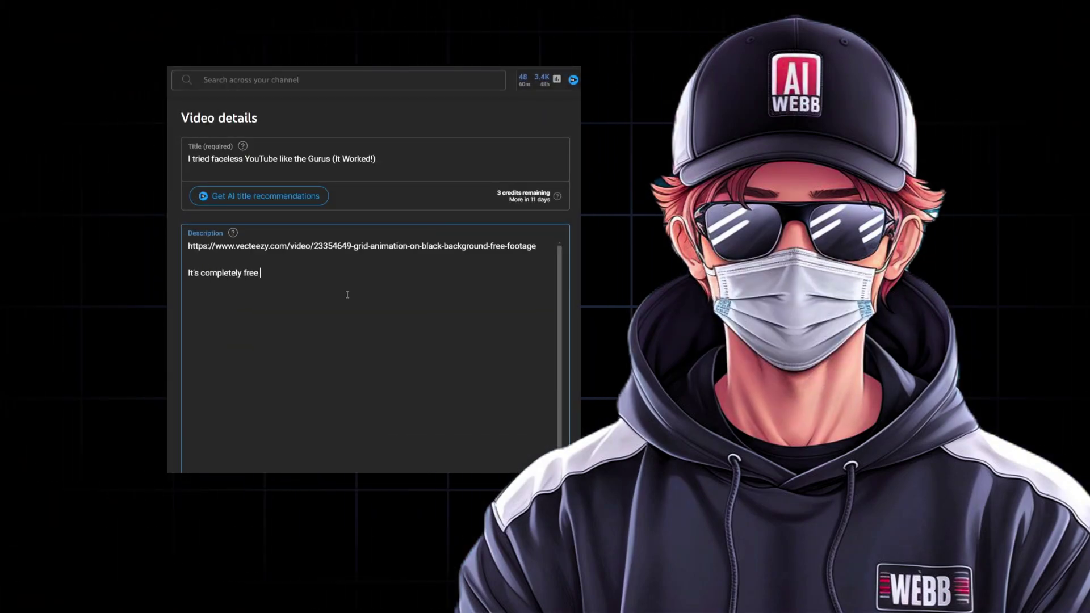
pyautogui.write('to use!')
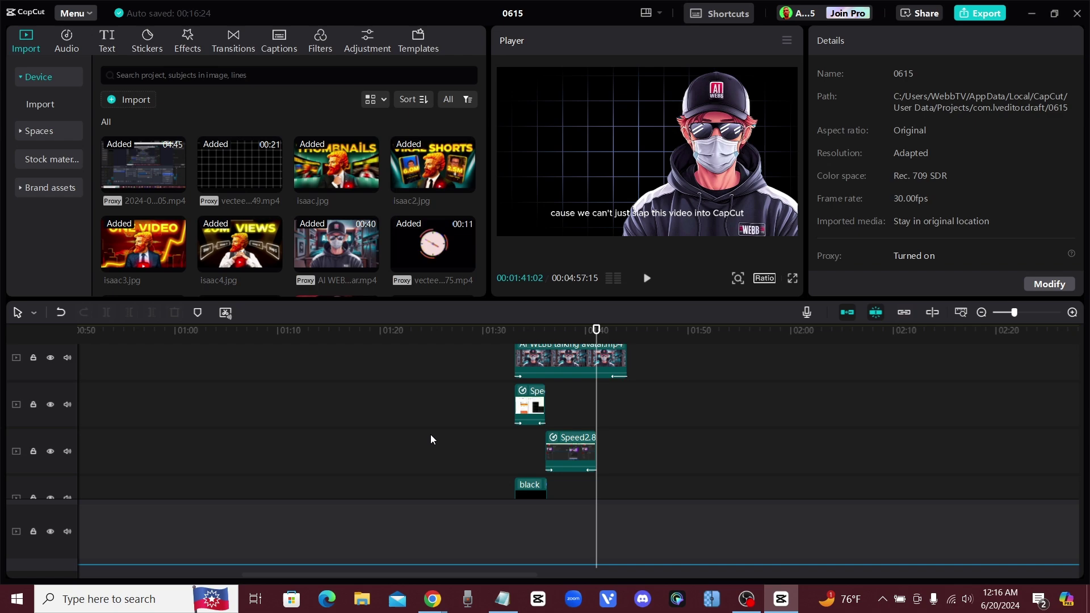
# Step: Slow the grid clip to 0.8x (25.1s) with Optical flow smooth slow-mo
pyautogui.click(593, 407)
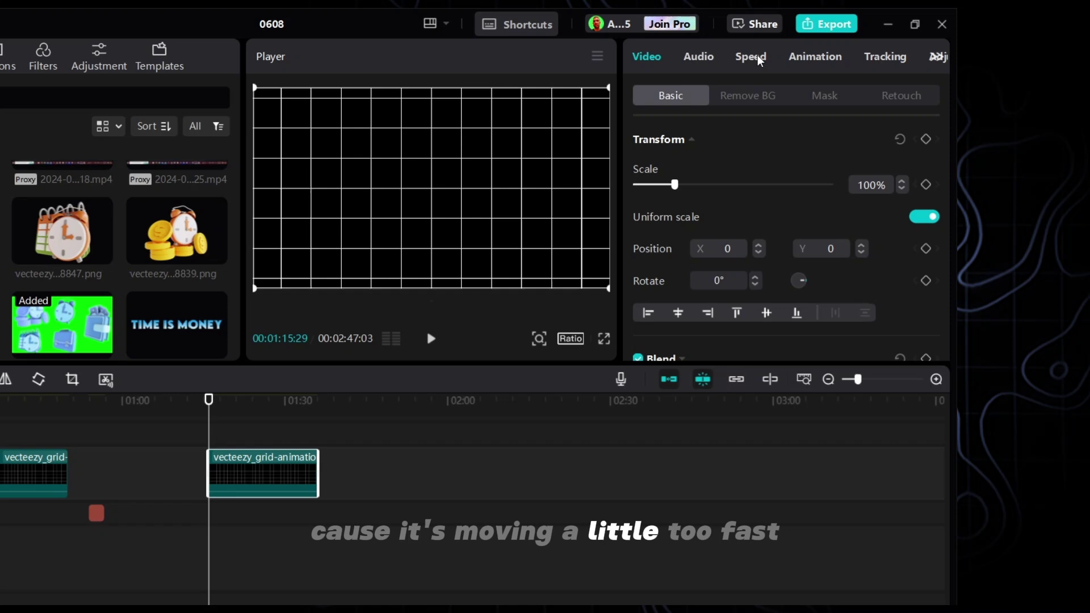
pyautogui.click(795, 72)
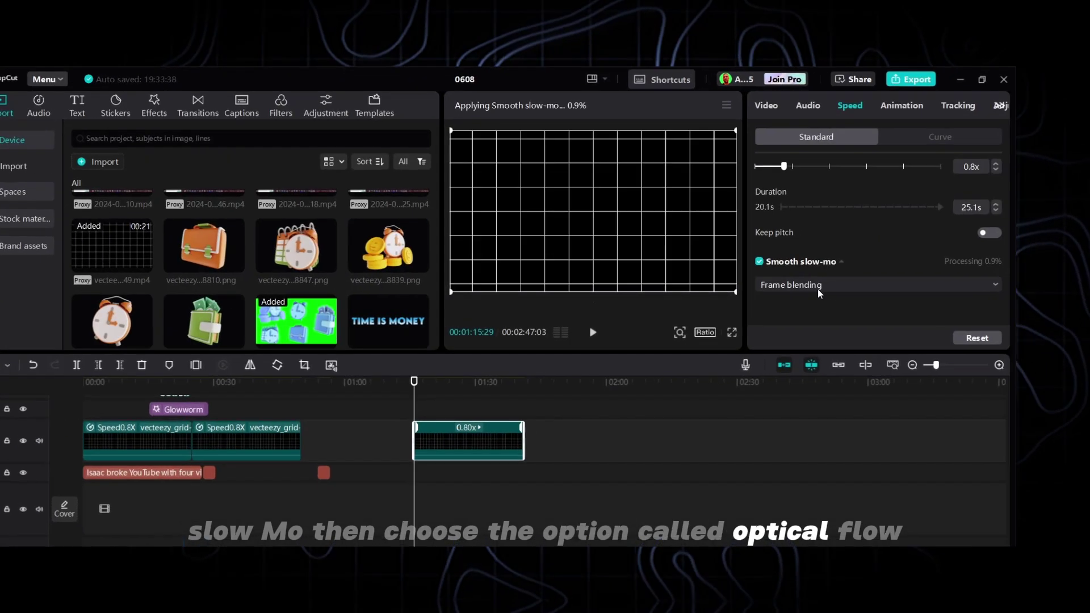
pyautogui.click(685, 310)
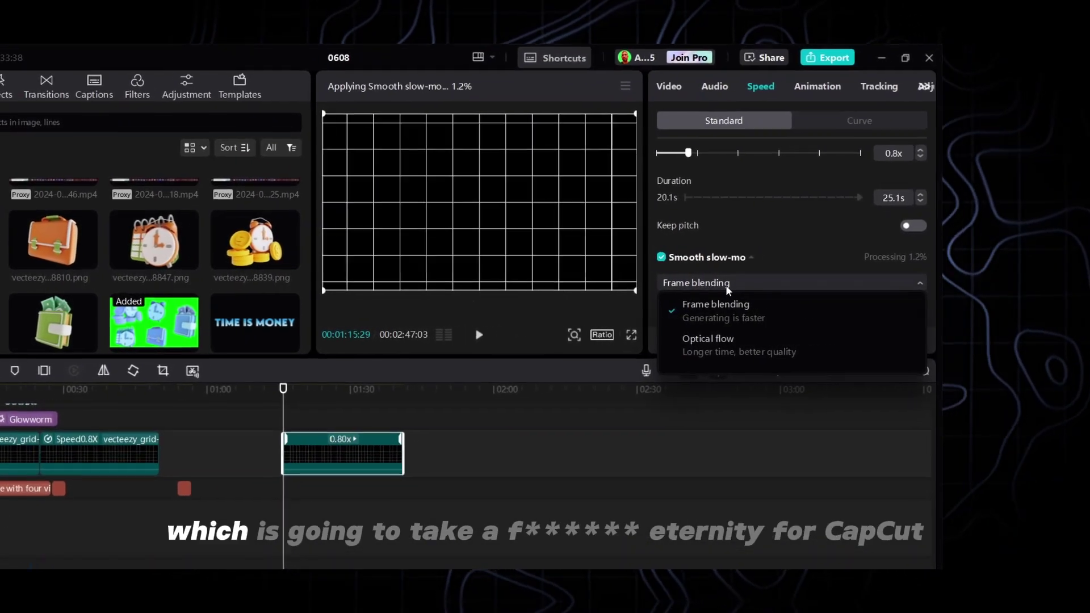
pyautogui.click(678, 352)
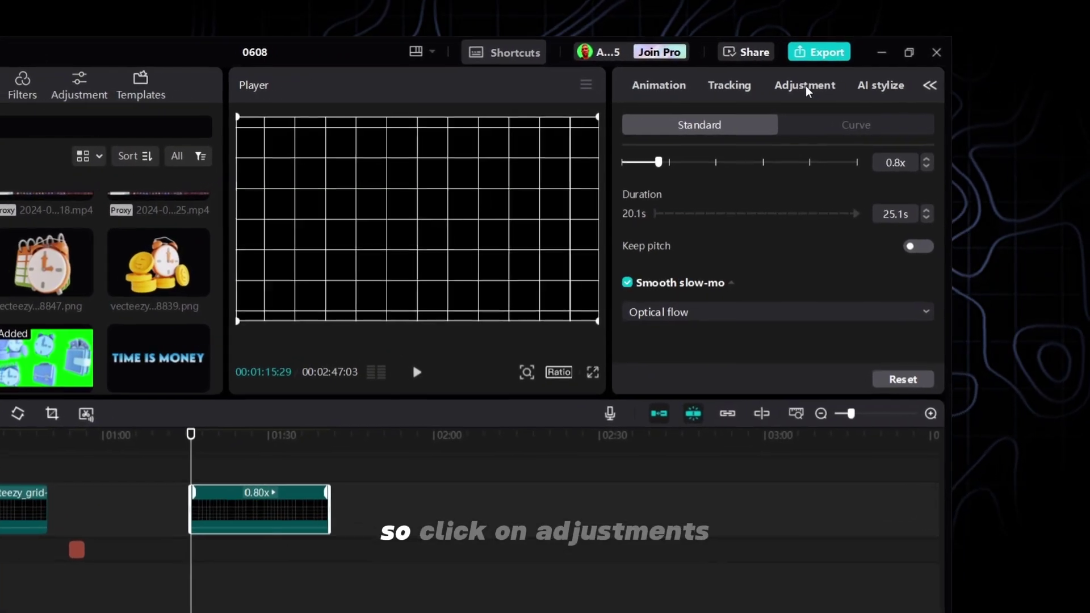
# Step: Set the grid clip's whites to -50, vignette 50, temperature -50 and saturation 50
pyautogui.click(901, 90)
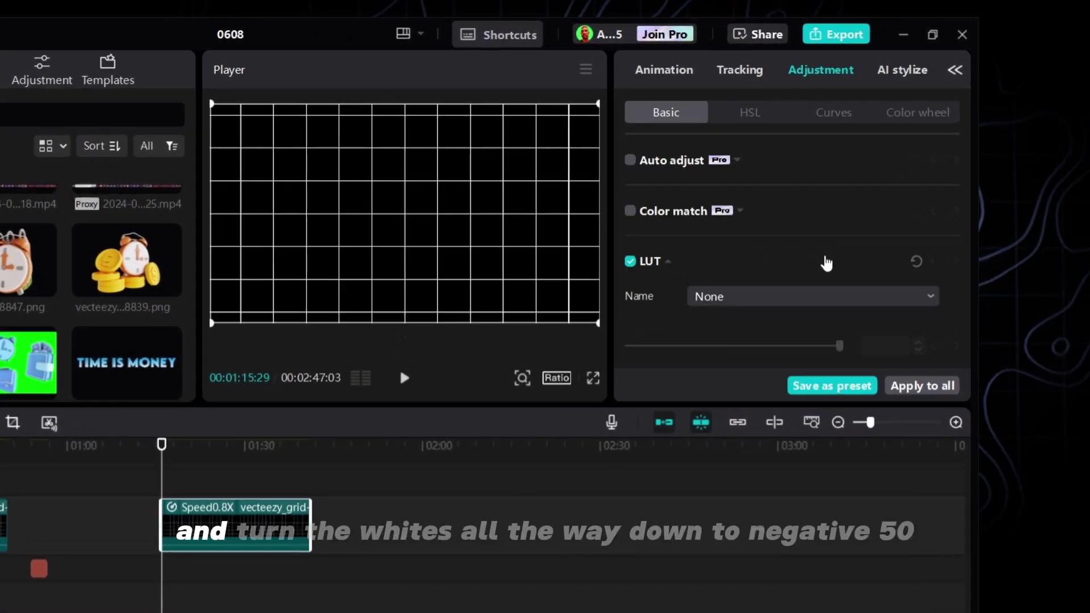
pyautogui.scroll(-6, 775, 260)
pyautogui.moveTo(713, 205); pyautogui.dragTo(609, 203)
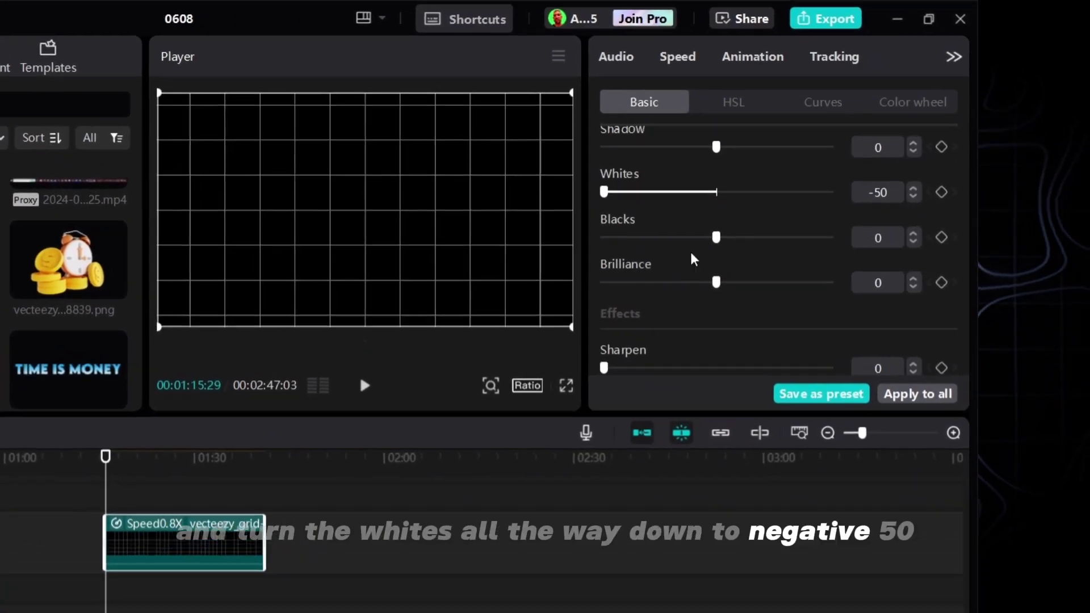
pyautogui.scroll(-5, 676, 267)
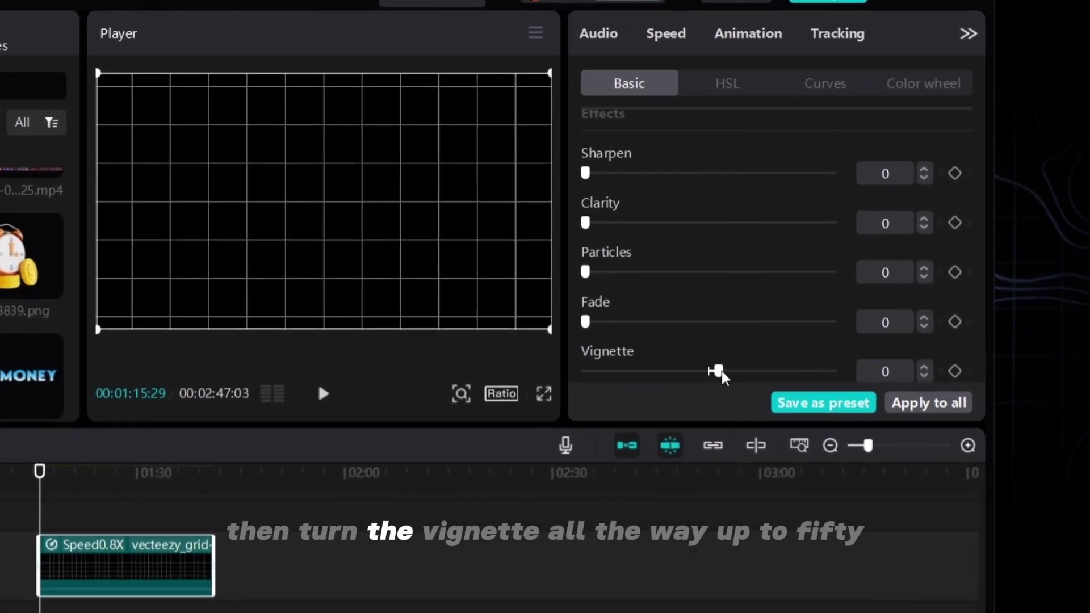
pyautogui.moveTo(718, 372); pyautogui.dragTo(846, 369)
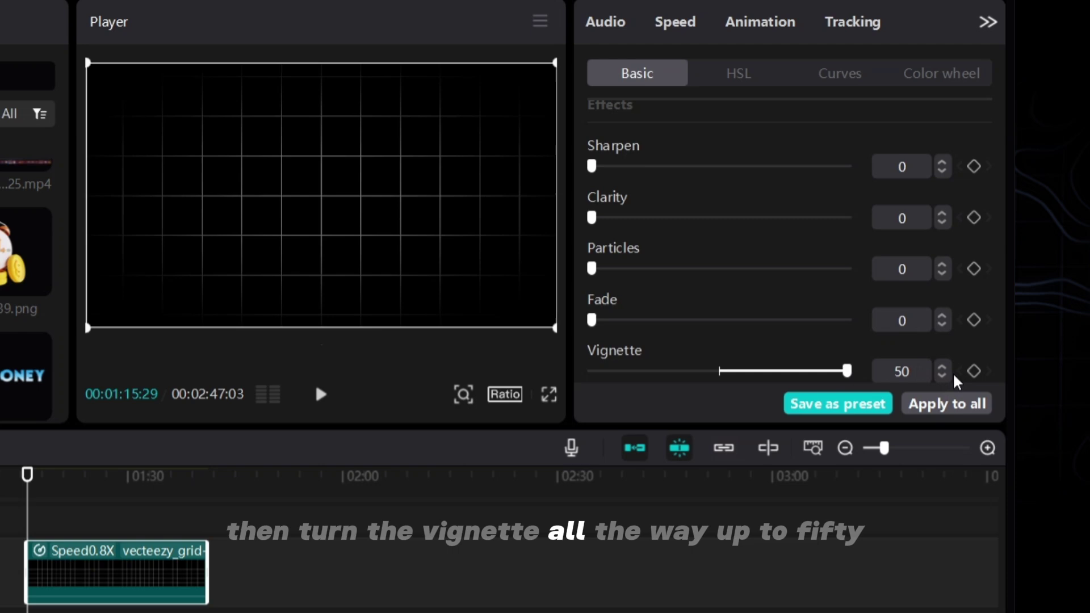
pyautogui.scroll(10, 801, 306)
pyautogui.scroll(-5, 855, 299)
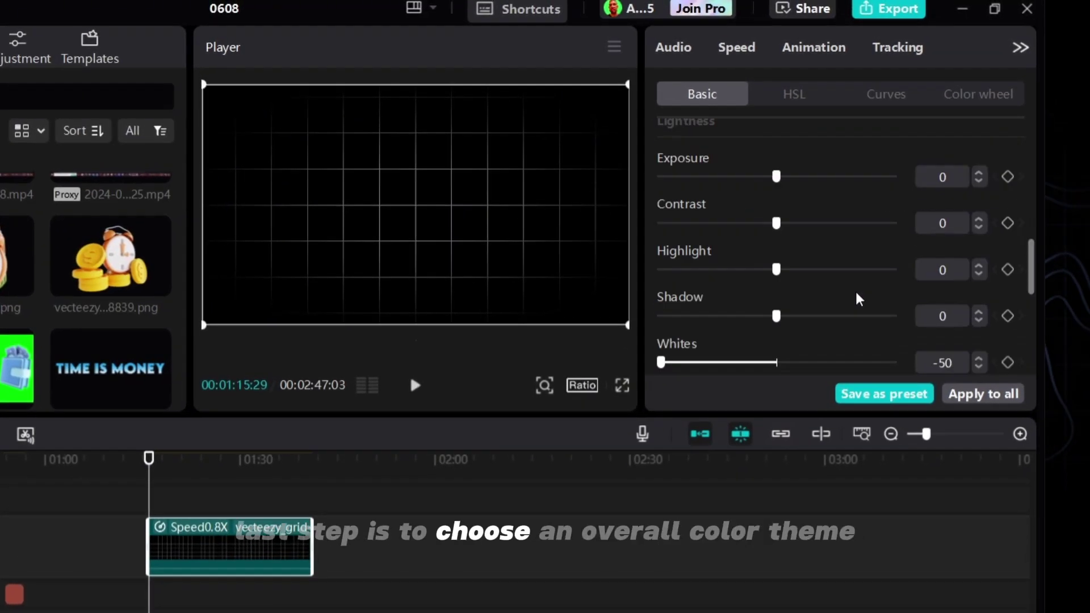
pyautogui.scroll(5, 859, 284)
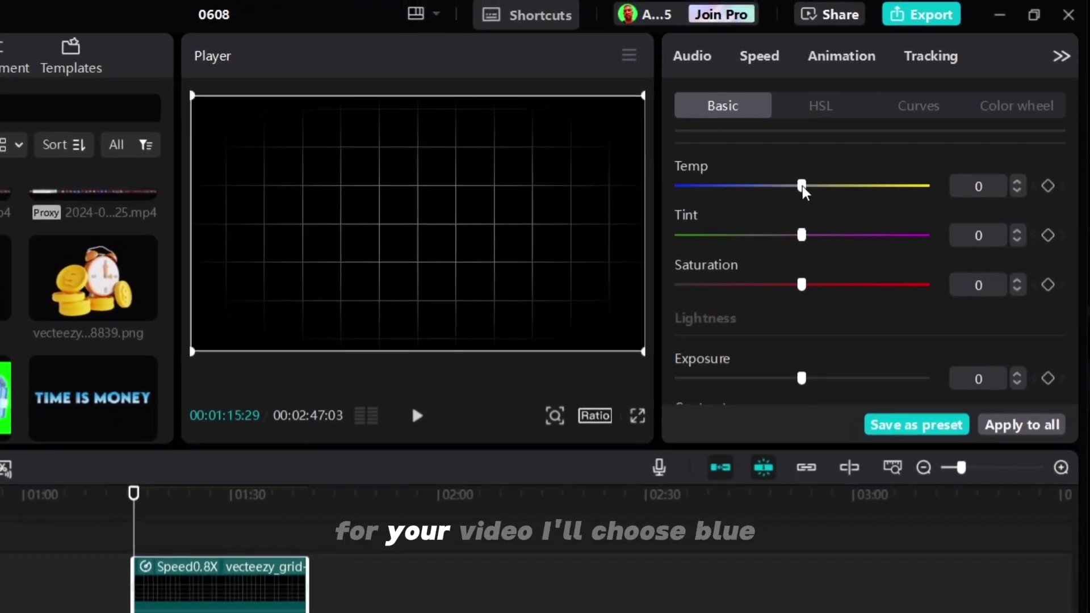
pyautogui.moveTo(795, 180); pyautogui.dragTo(673, 181)
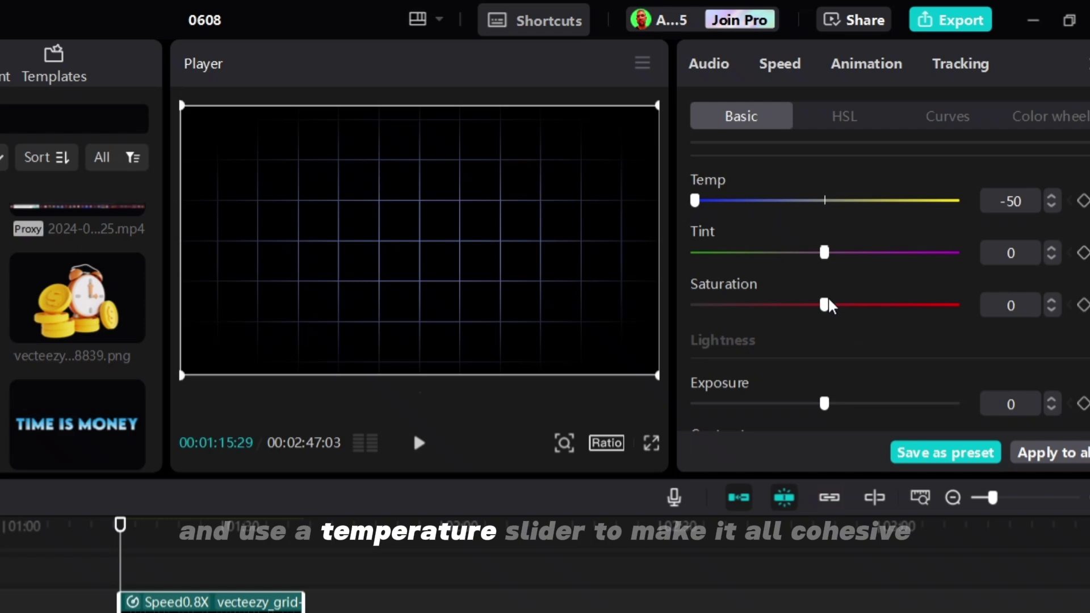
pyautogui.moveTo(820, 301); pyautogui.dragTo(954, 300)
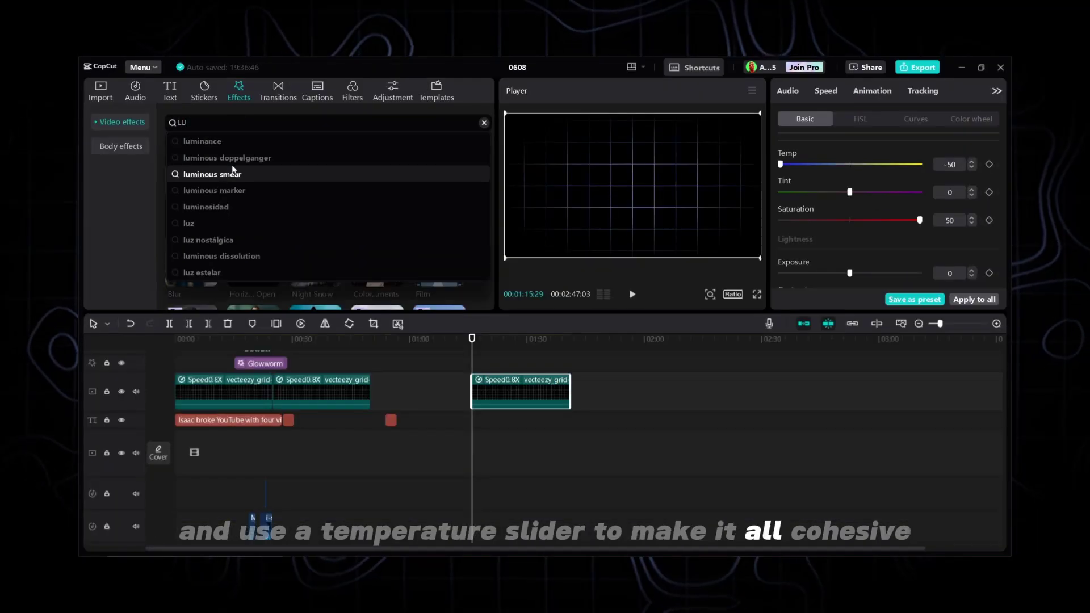
# Step: Layer Luminance and Starry effects over the grid clip, lowering Starry's atmosphere to 47
pyautogui.click(202, 141)
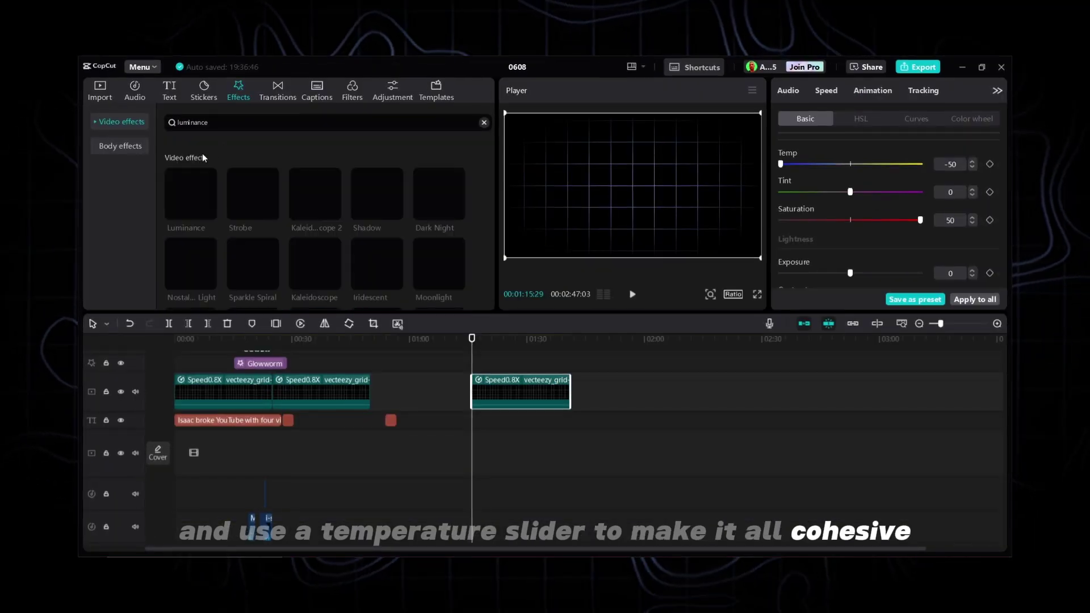
pyautogui.moveTo(191, 194); pyautogui.dragTo(479, 375)
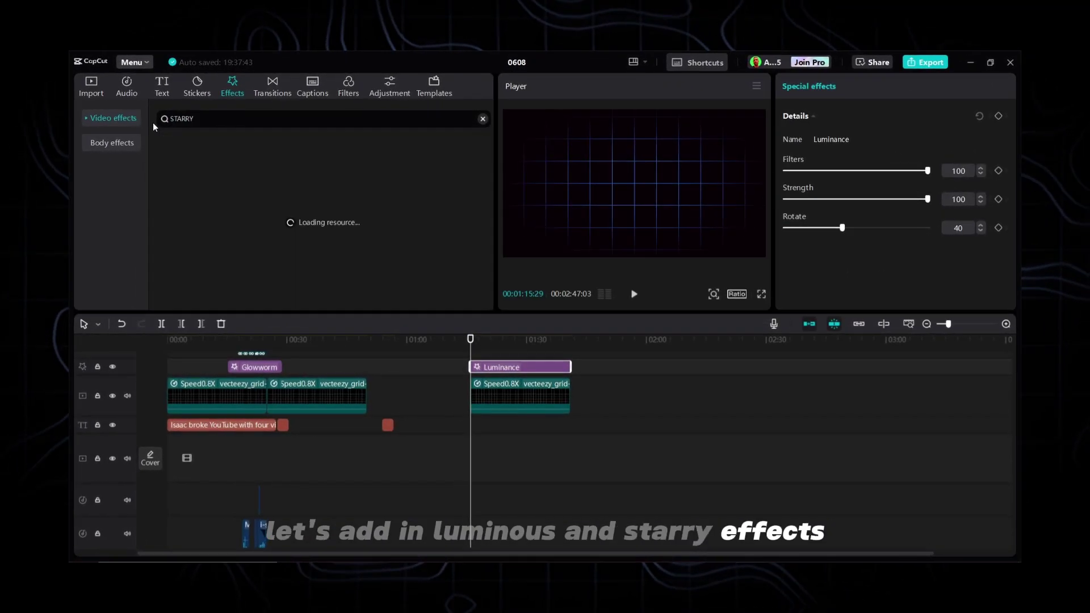
pyautogui.moveTo(183, 194); pyautogui.dragTo(561, 413)
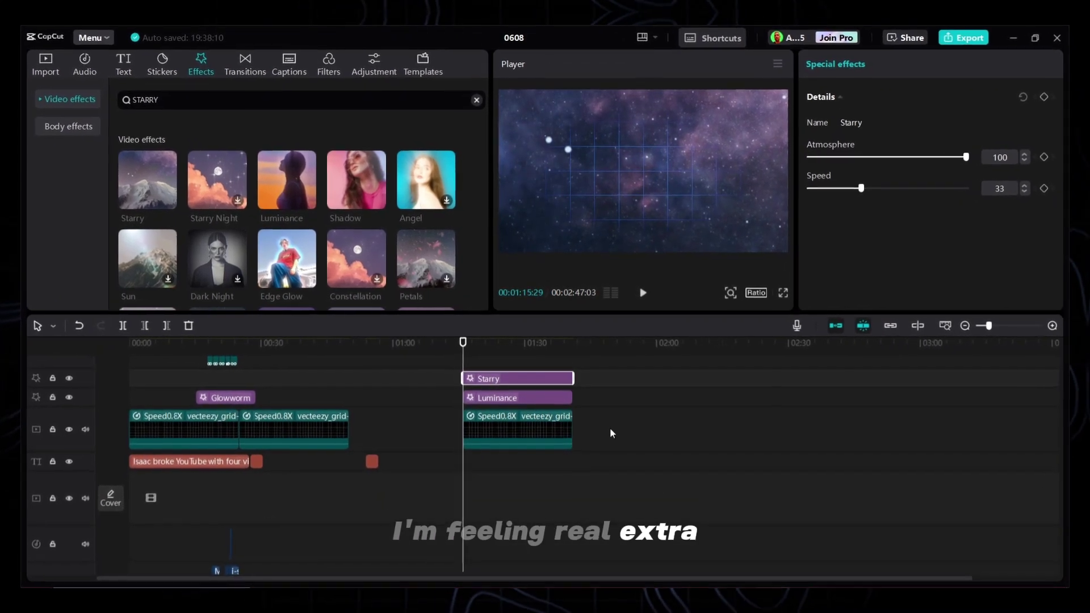
pyautogui.moveTo(954, 161); pyautogui.dragTo(873, 161)
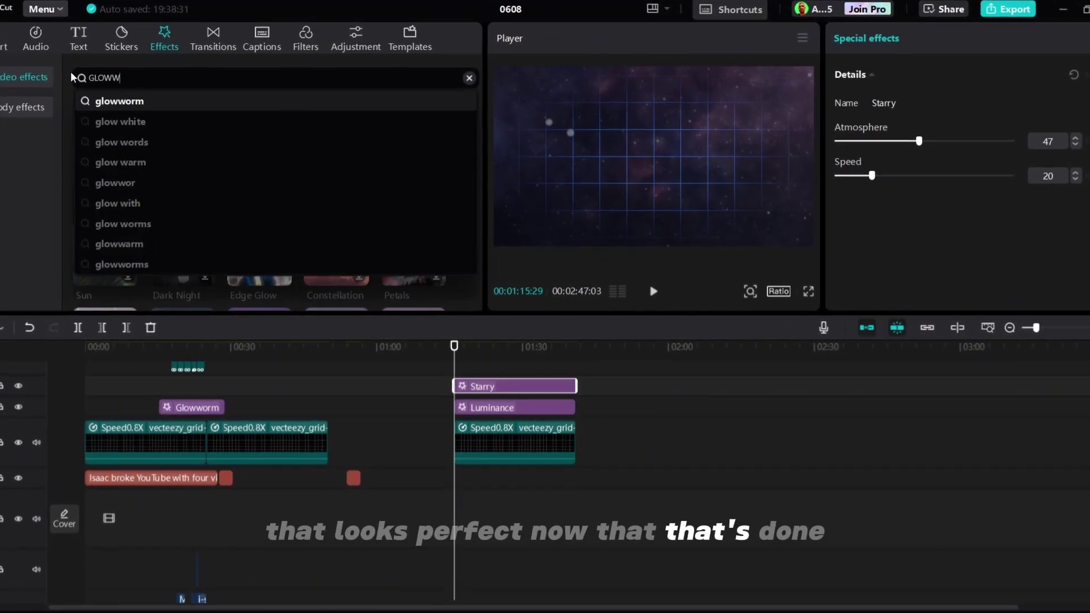
pyautogui.press('Return')
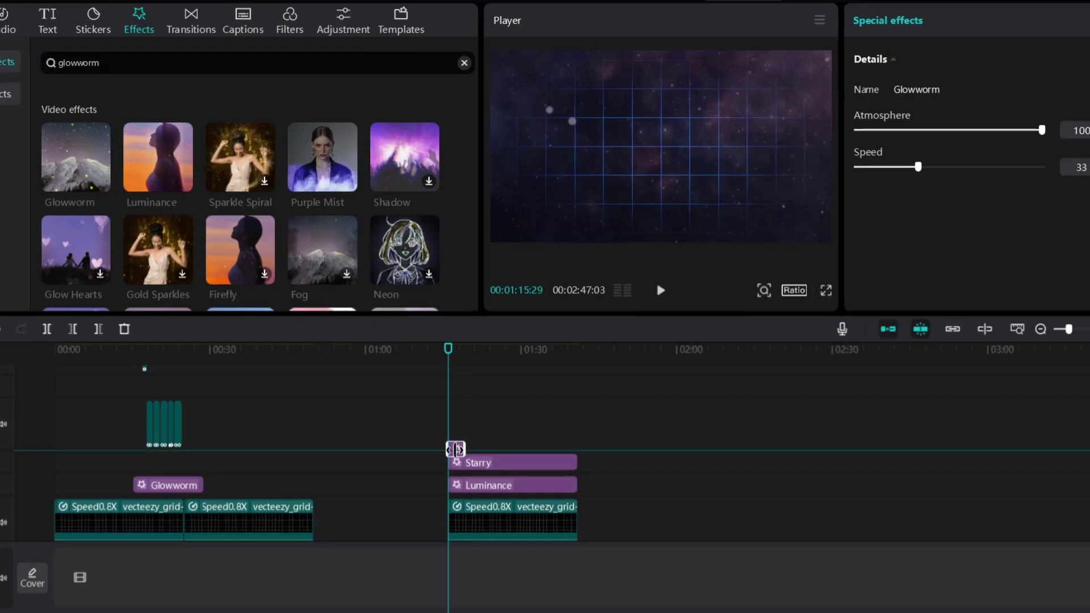
# Step: Add the Glowworm effect over the grid clip at the playhead, atmosphere 39
pyautogui.moveTo(458, 451); pyautogui.dragTo(457, 441)
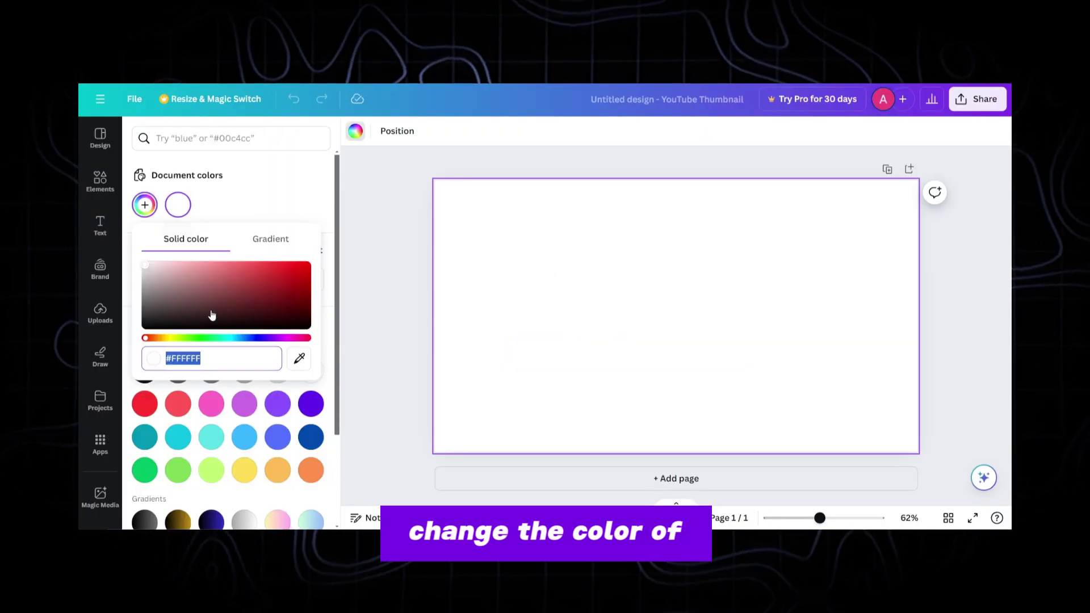
# Step: Make the Canva page #1CFF00 green, recolour the graphics blue, and place them on the CapCut timeline
pyautogui.moveTo(212, 284); pyautogui.dragTo(350, 259)
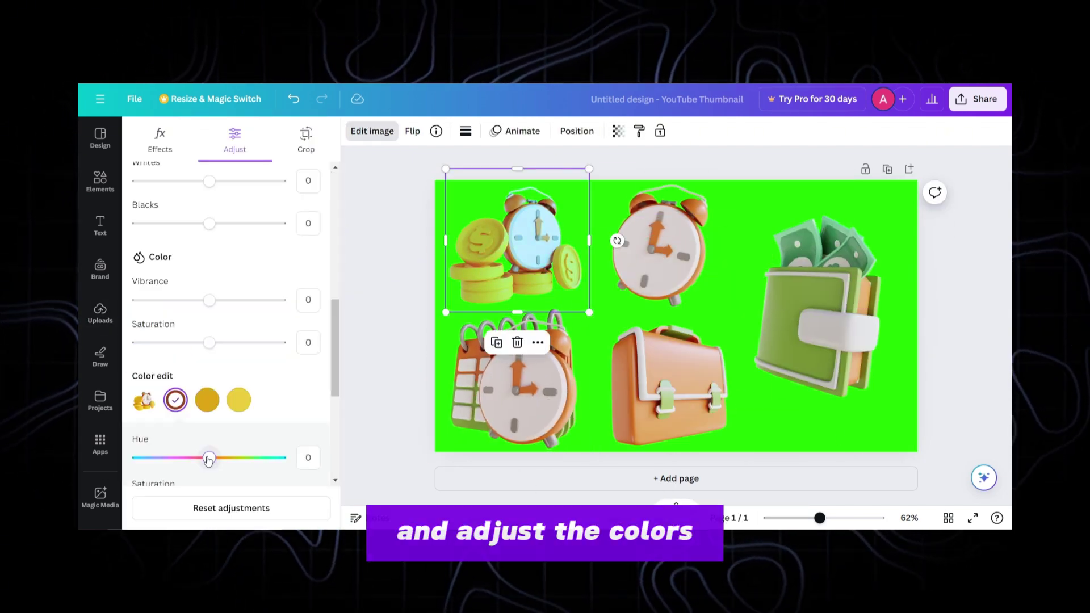
pyautogui.moveTo(207, 455); pyautogui.dragTo(280, 455)
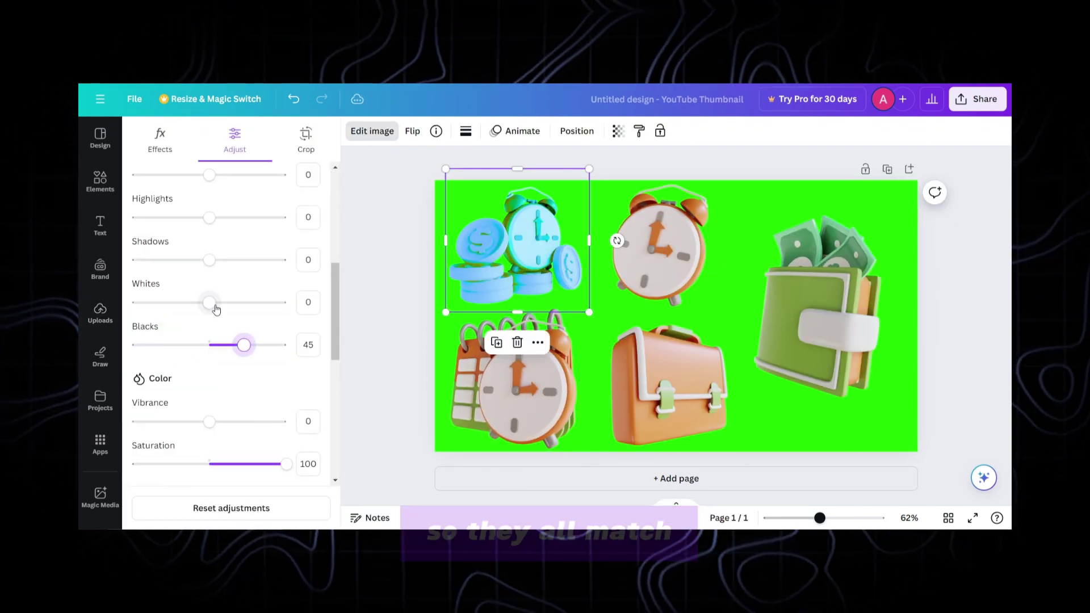
pyautogui.scroll(-3, 216, 309)
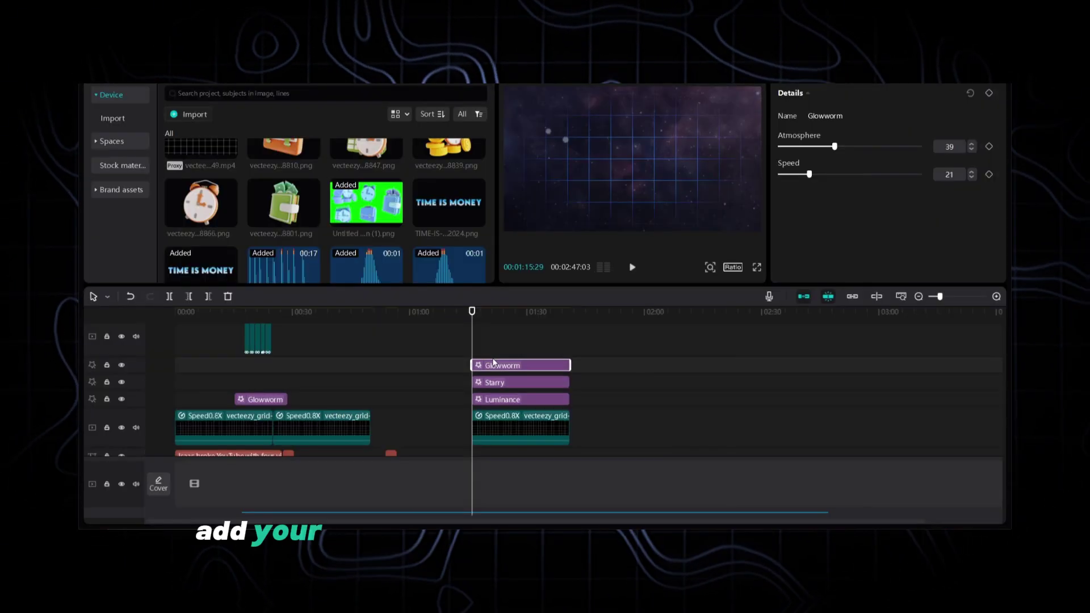
pyautogui.moveTo(366, 202); pyautogui.dragTo(481, 338)
# Step: Key out the graphic clip's green background with Chroma key
pyautogui.click(887, 84)
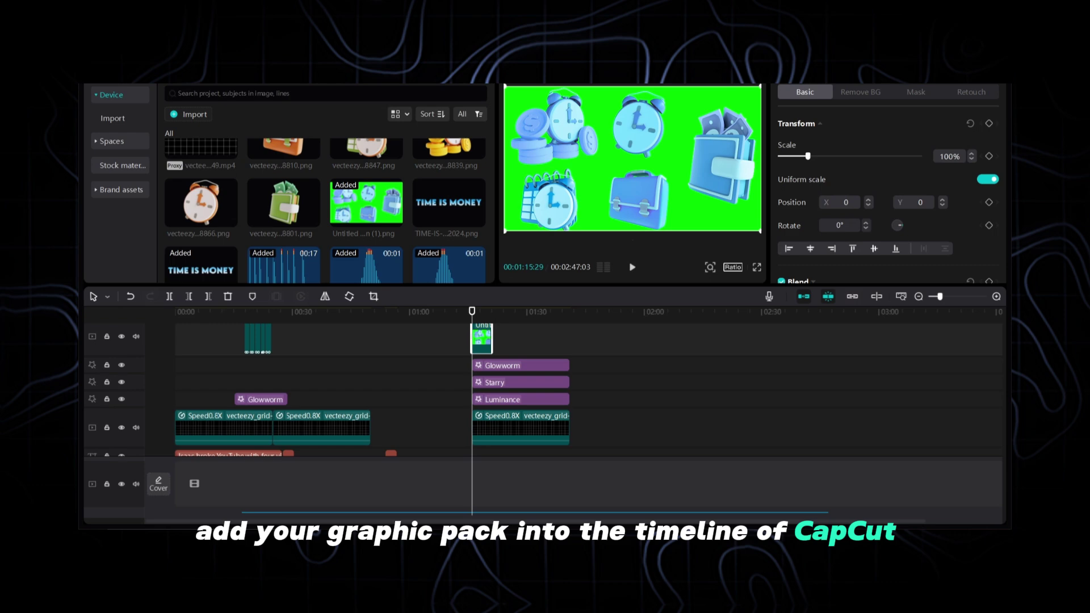
pyautogui.click(874, 96)
pyautogui.scroll(-3, 885, 227)
pyautogui.click(782, 190)
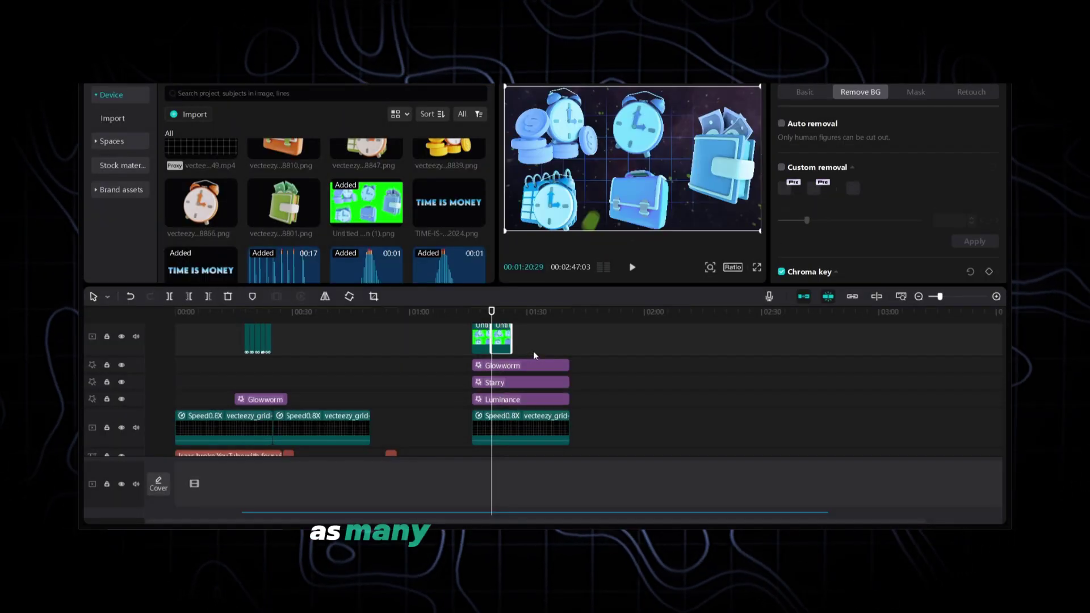
# Step: Paste additional copies of the graphic clip back-to-back at the playhead
pyautogui.click(515, 318)
pyautogui.rightClick(521, 341)
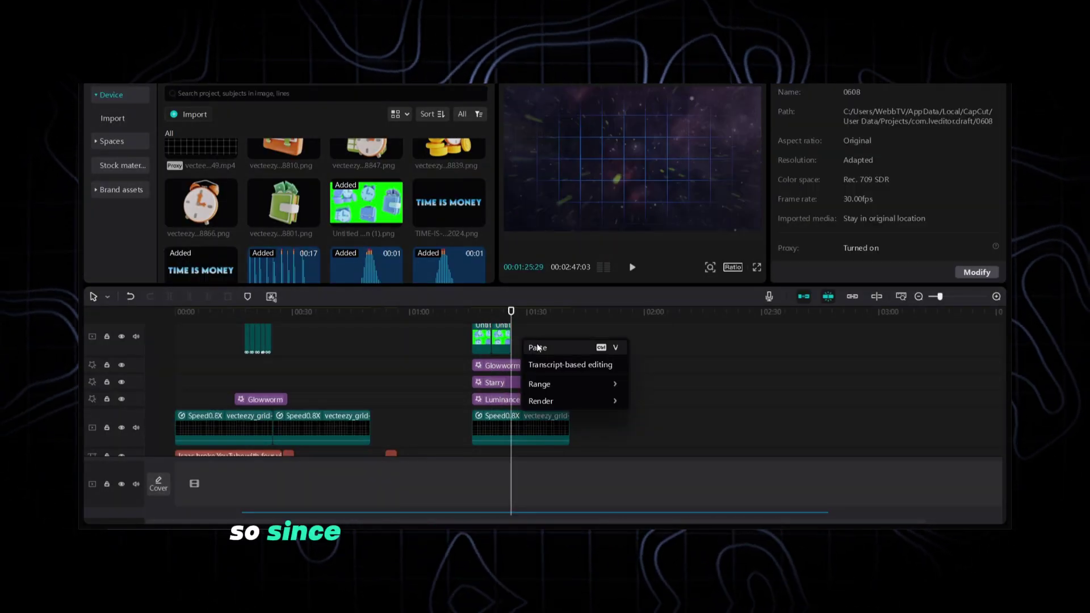
pyautogui.click(532, 346)
pyautogui.click(531, 321)
pyautogui.rightClick(545, 340)
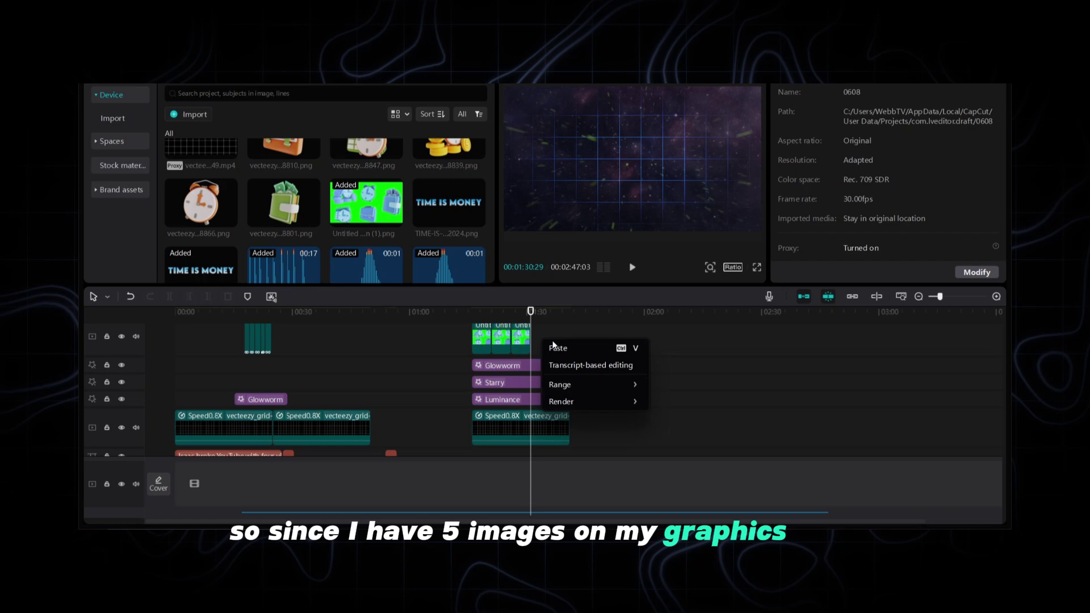
pyautogui.click(555, 347)
pyautogui.click(551, 315)
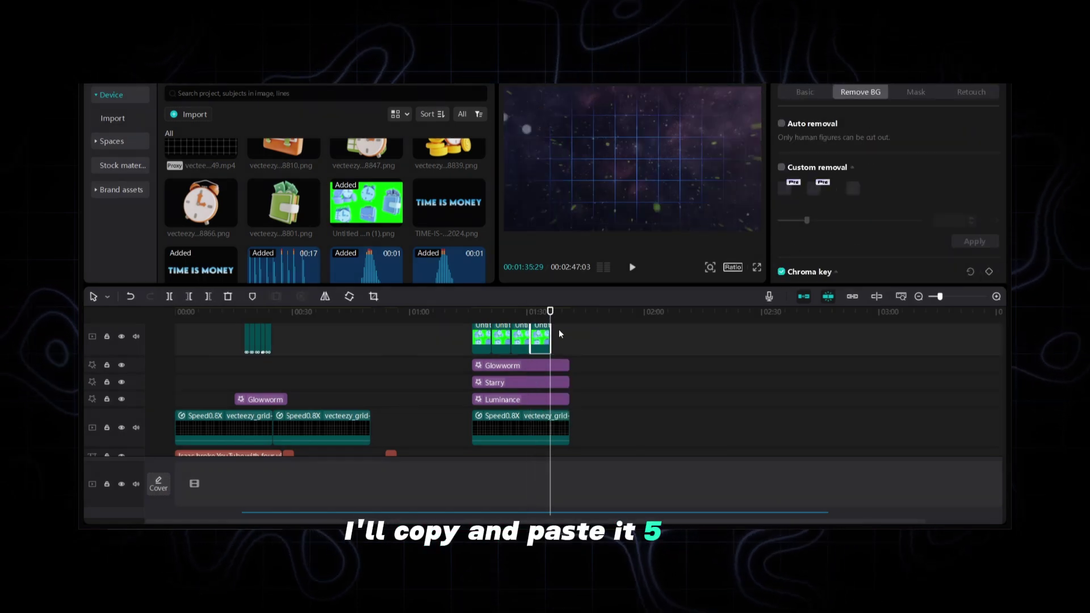
pyautogui.rightClick(563, 341)
pyautogui.click(574, 345)
# Step: Crop the first graphic copy down to the coins-and-clock icon
pyautogui.click(479, 312)
pyautogui.click(522, 107)
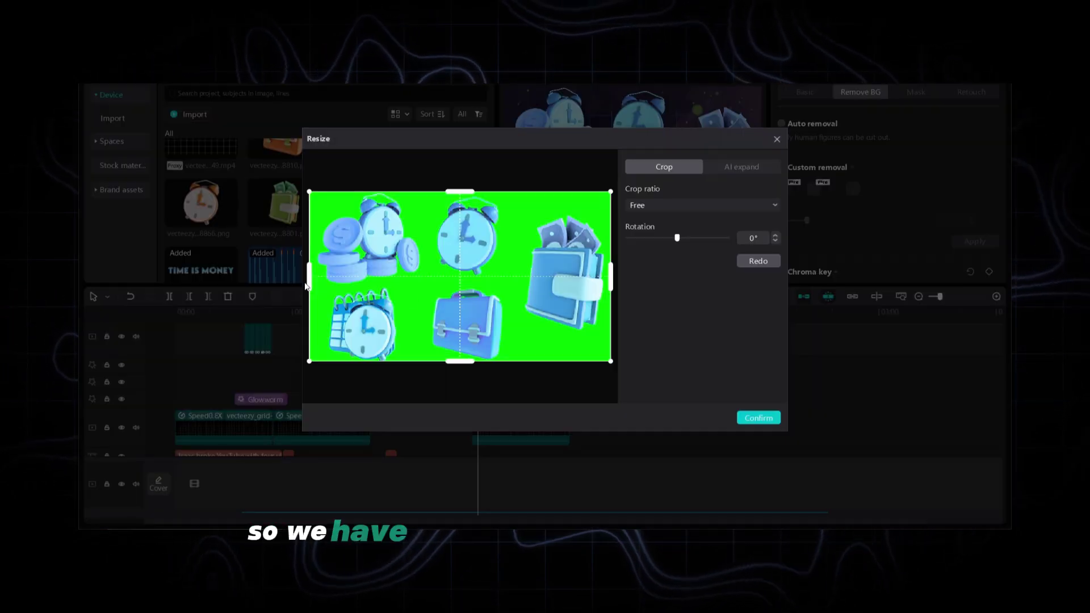
pyautogui.moveTo(460, 360); pyautogui.dragTo(460, 288)
pyautogui.moveTo(610, 245); pyautogui.dragTo(429, 255)
pyautogui.click(758, 418)
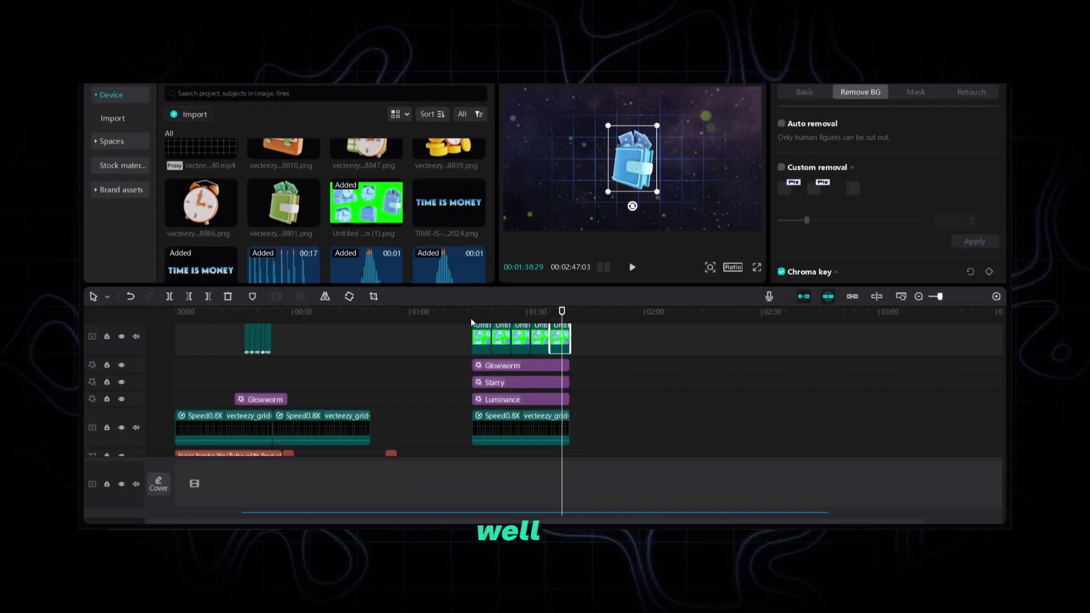
pyautogui.click(479, 311)
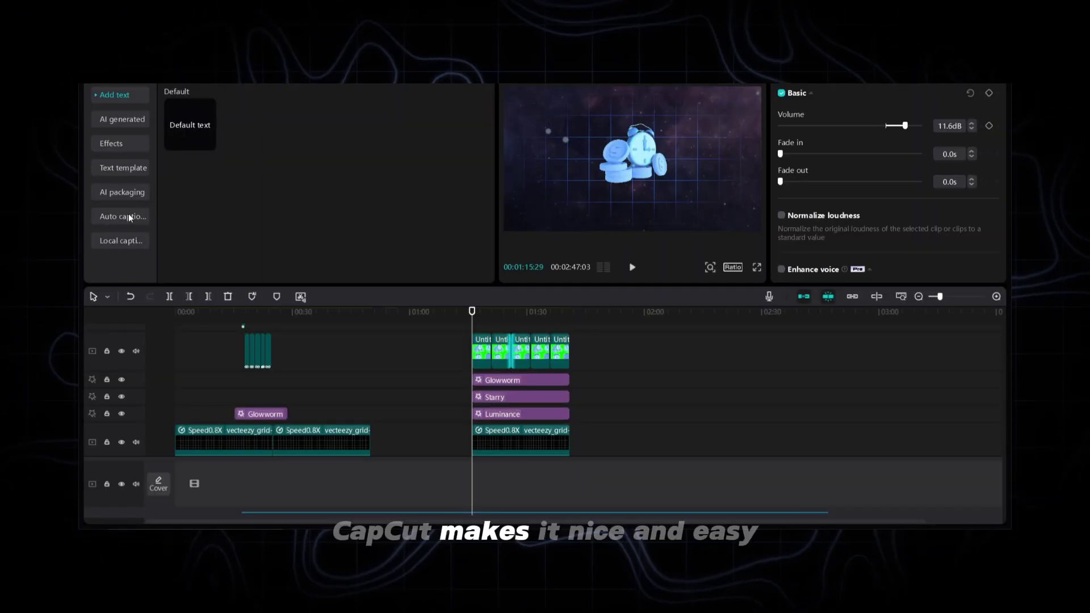
# Step: Generate English auto captions and delete the 'if you can figure out how' caption
pyautogui.click(129, 218)
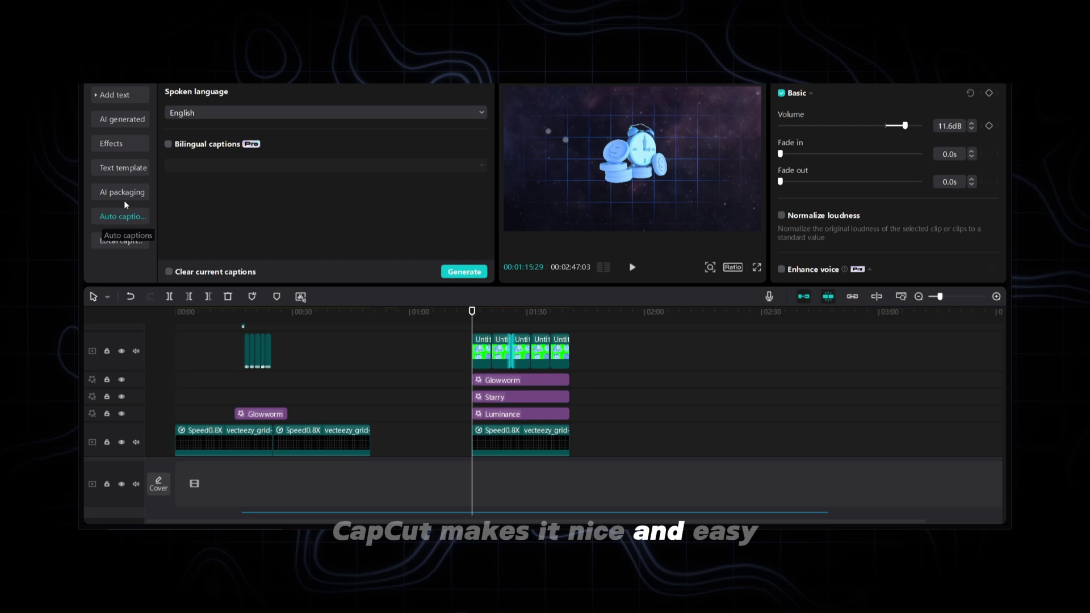
pyautogui.click(461, 273)
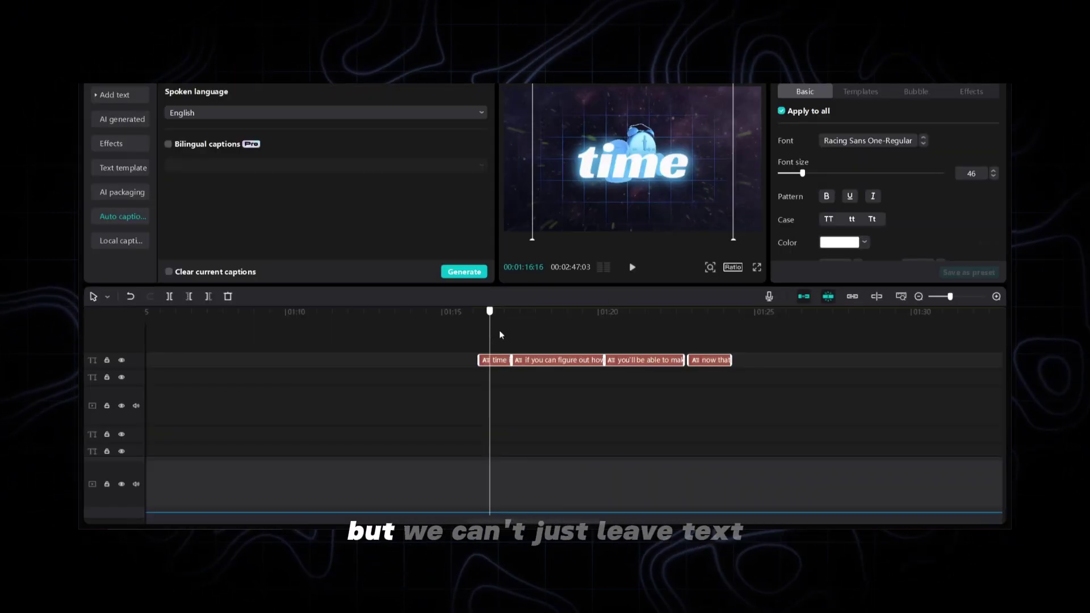
pyautogui.click(550, 363)
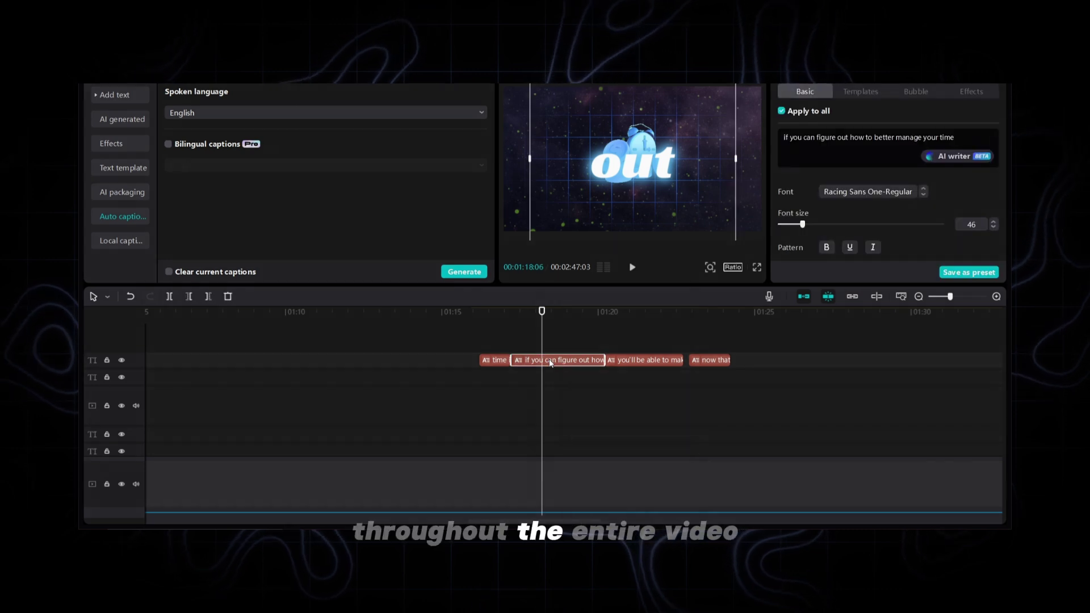
pyautogui.rightClick(550, 363)
pyautogui.click(586, 364)
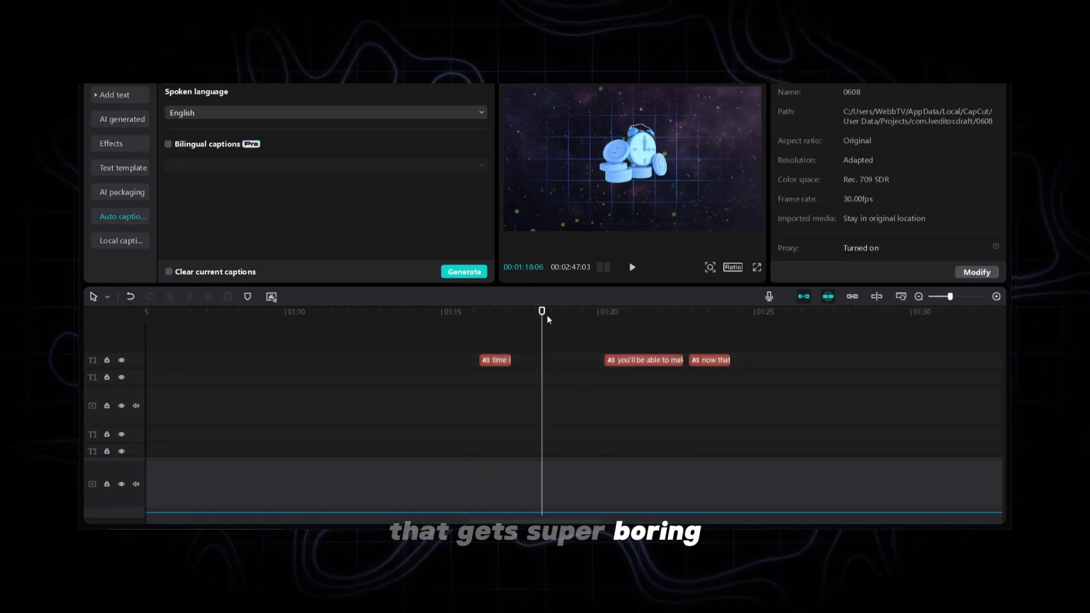
# Step: Trim 'you'll be able to' so the caption reads 'make more money in less time'
pyautogui.moveTo(540, 316); pyautogui.dragTo(635, 329)
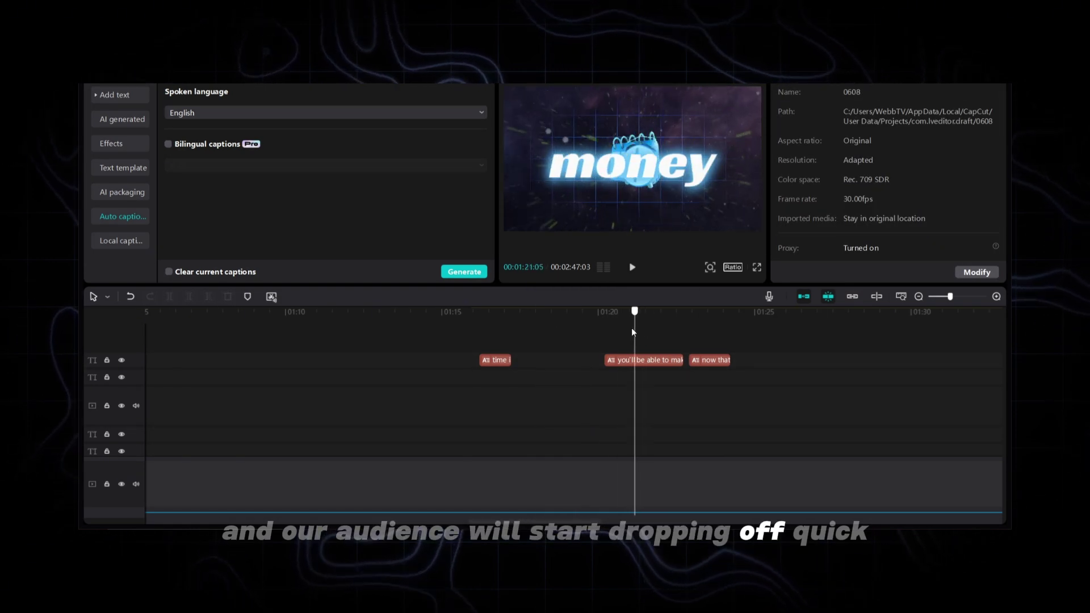
pyautogui.click(651, 360)
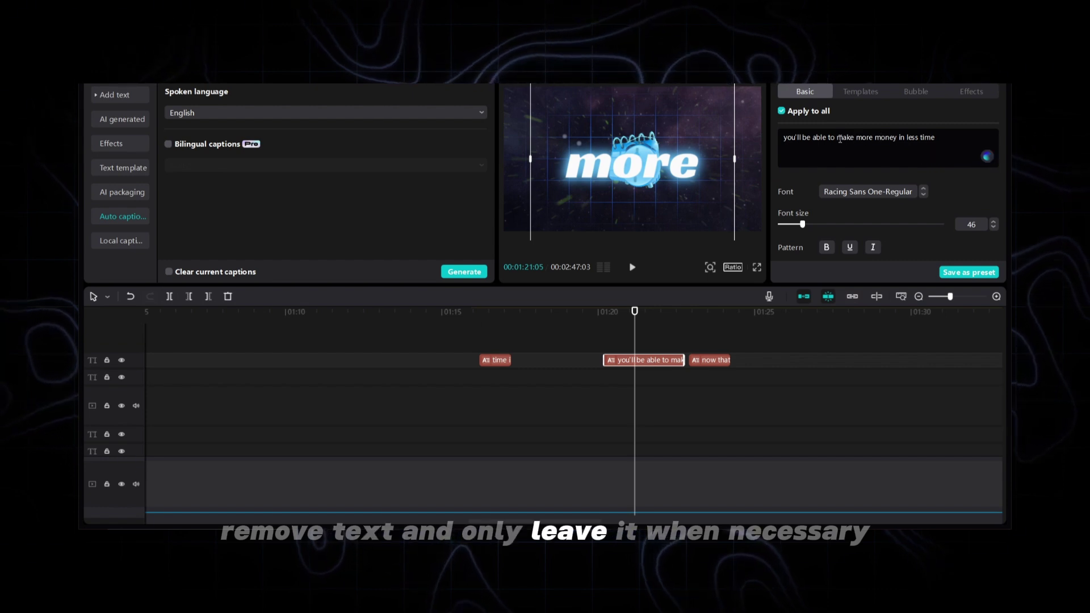
pyautogui.press('BackSpace')
pyautogui.click(703, 370)
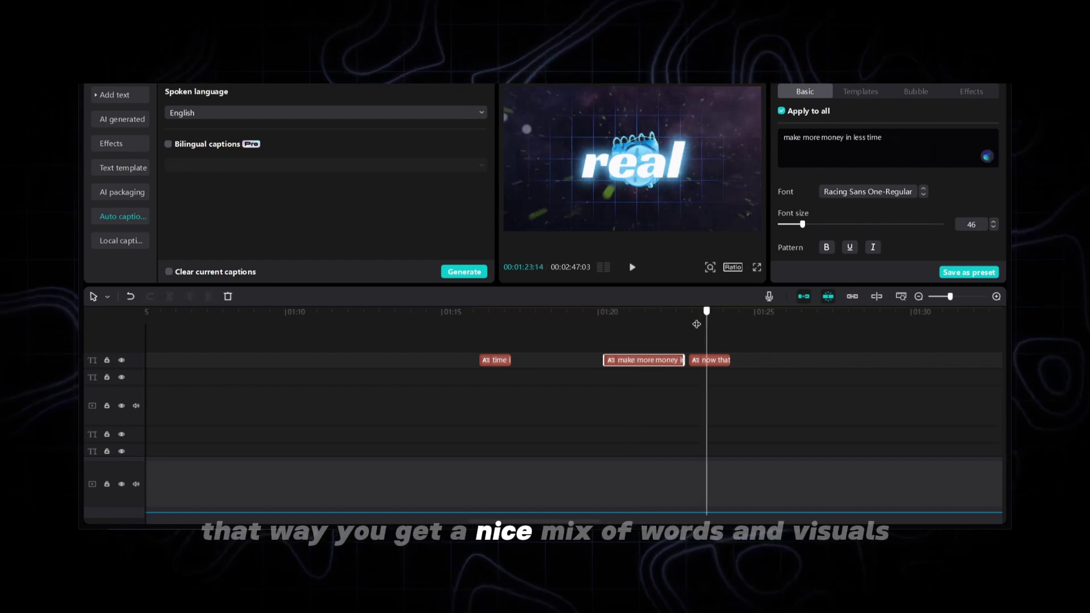
# Step: Apply the Bounce In animation to the 'time is money' caption
pyautogui.click(495, 360)
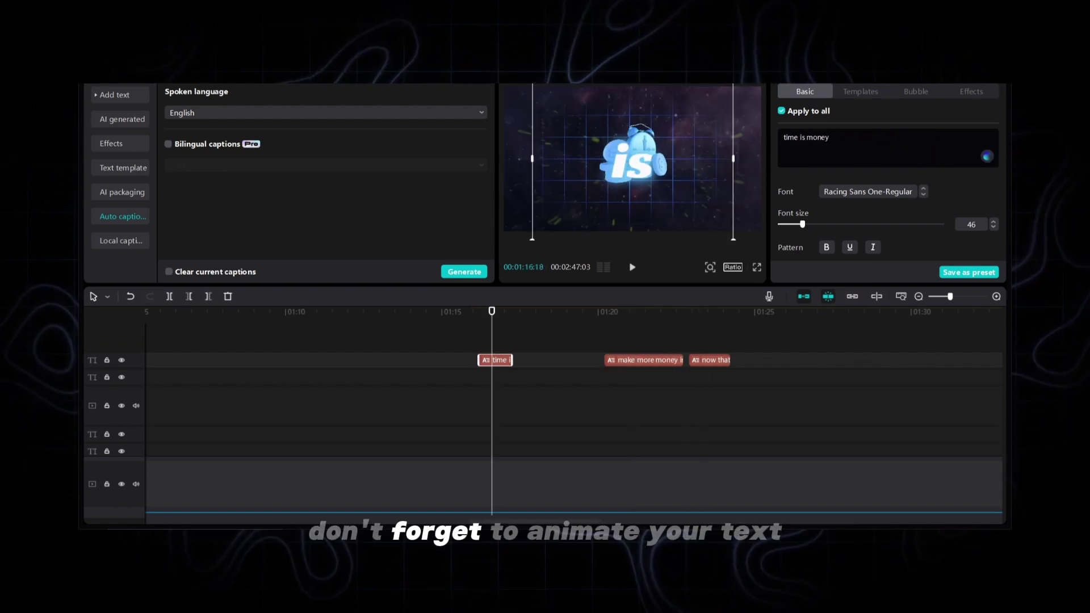
pyautogui.click(884, 77)
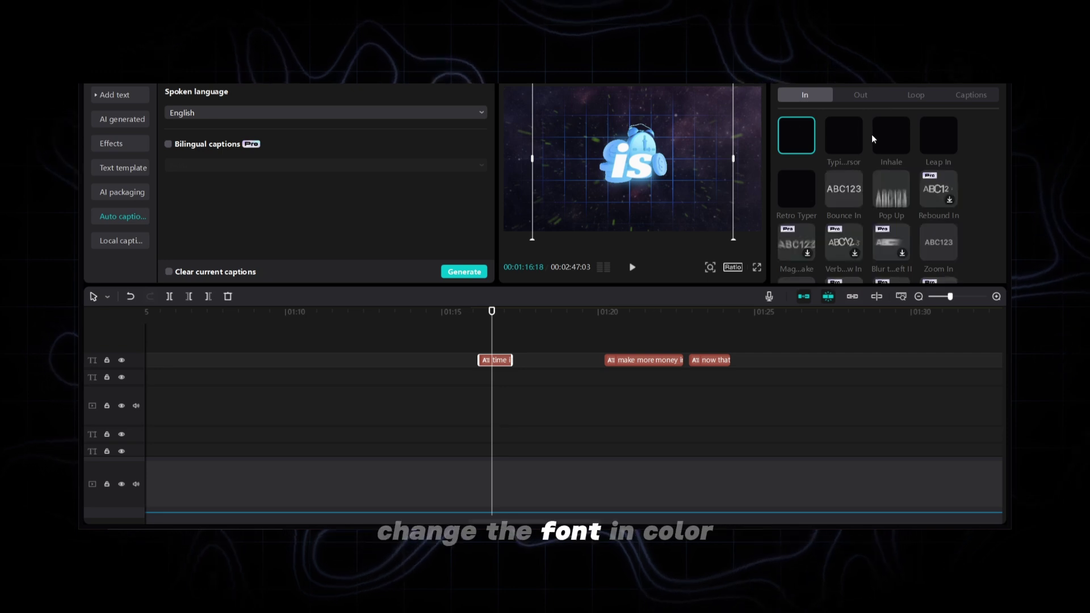
pyautogui.click(841, 197)
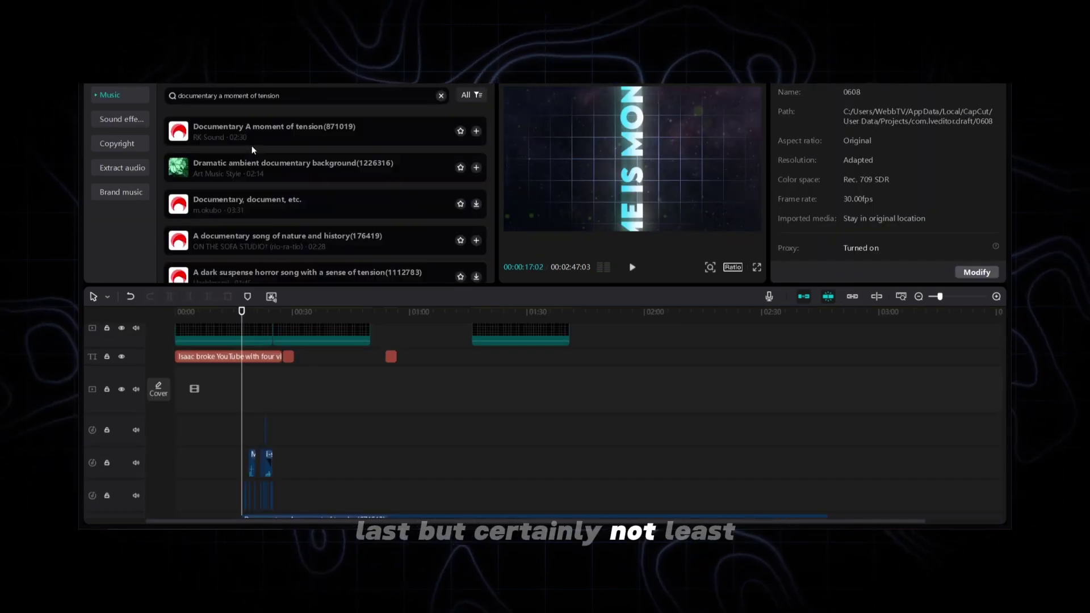
# Step: Add the 'Documentary A moment of tension' track, plus mouse-click and Ka-ching cash-register sound effects
pyautogui.click(241, 132)
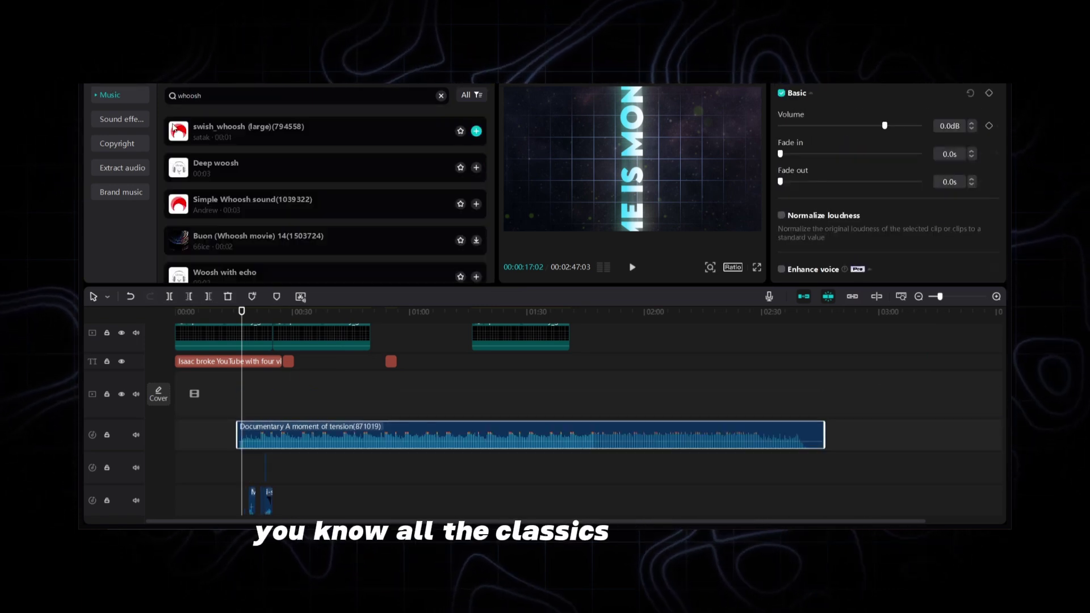
pyautogui.click(242, 137)
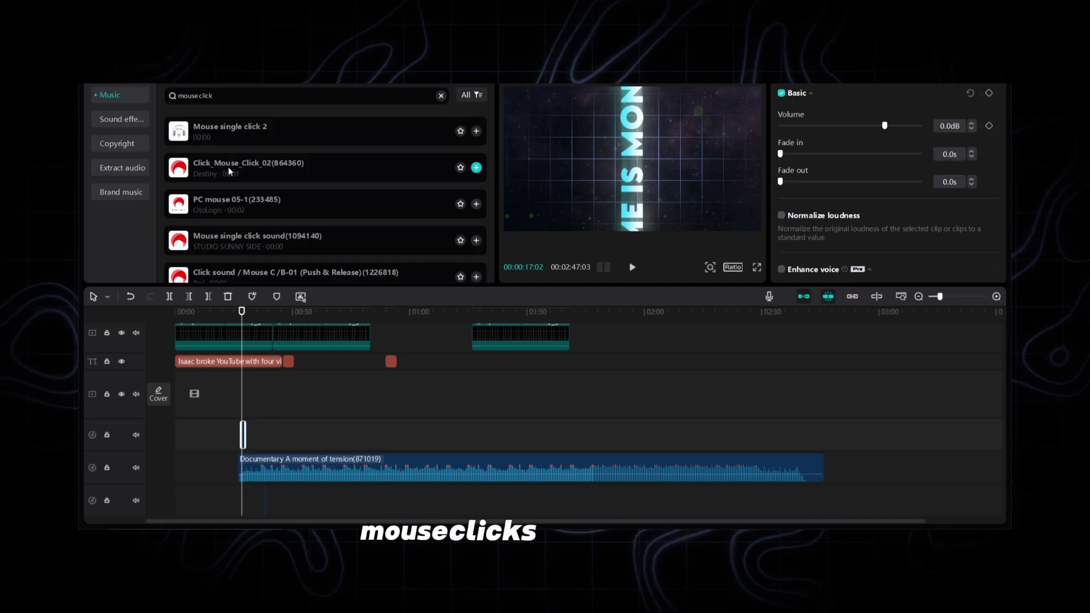
pyautogui.click(233, 169)
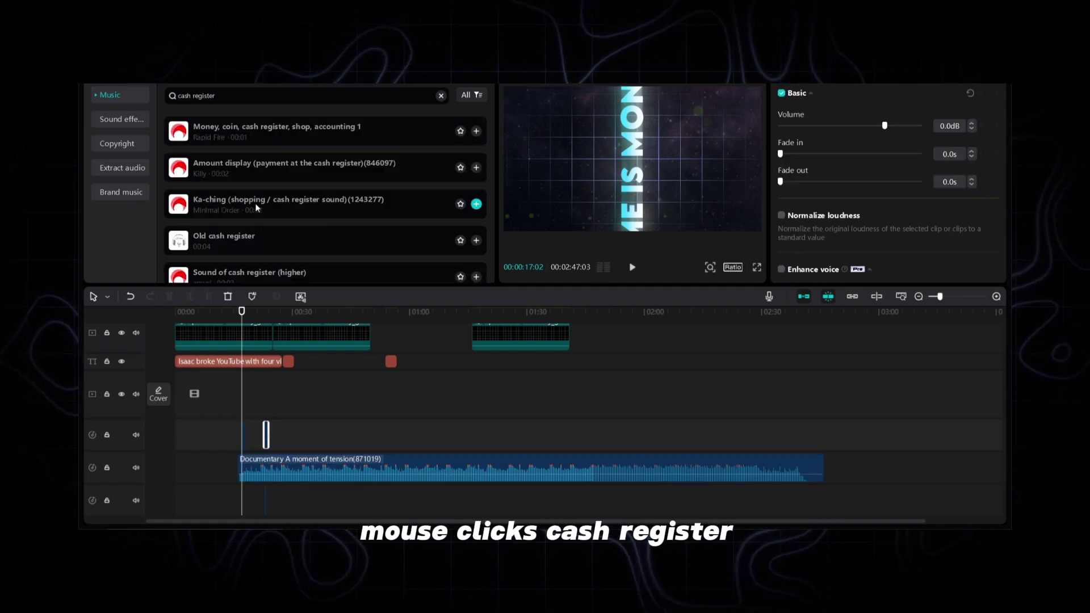
pyautogui.click(350, 207)
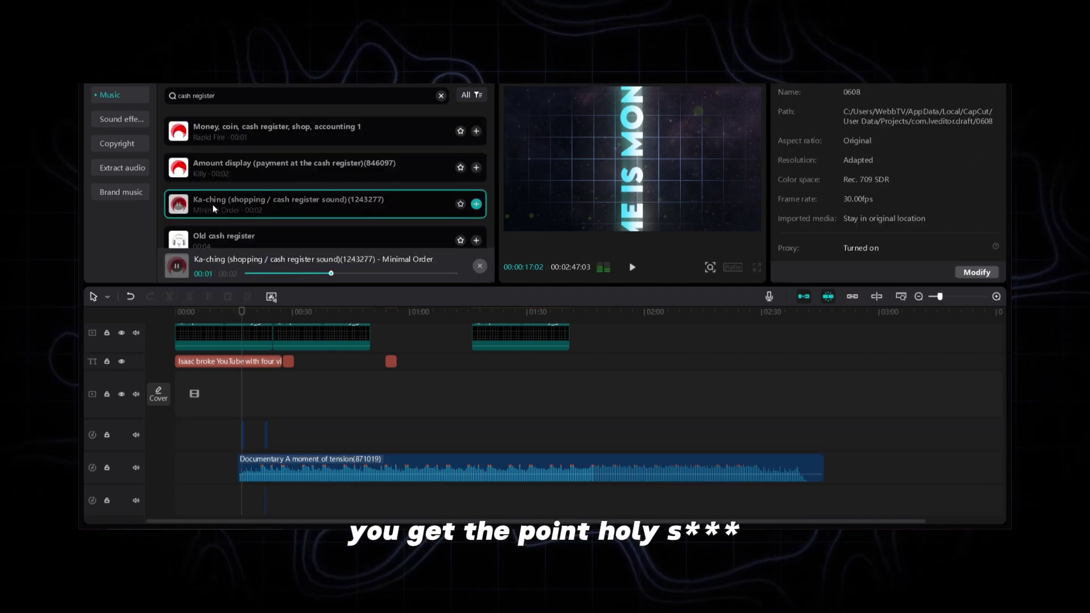
pyautogui.click(361, 358)
pyautogui.click(285, 436)
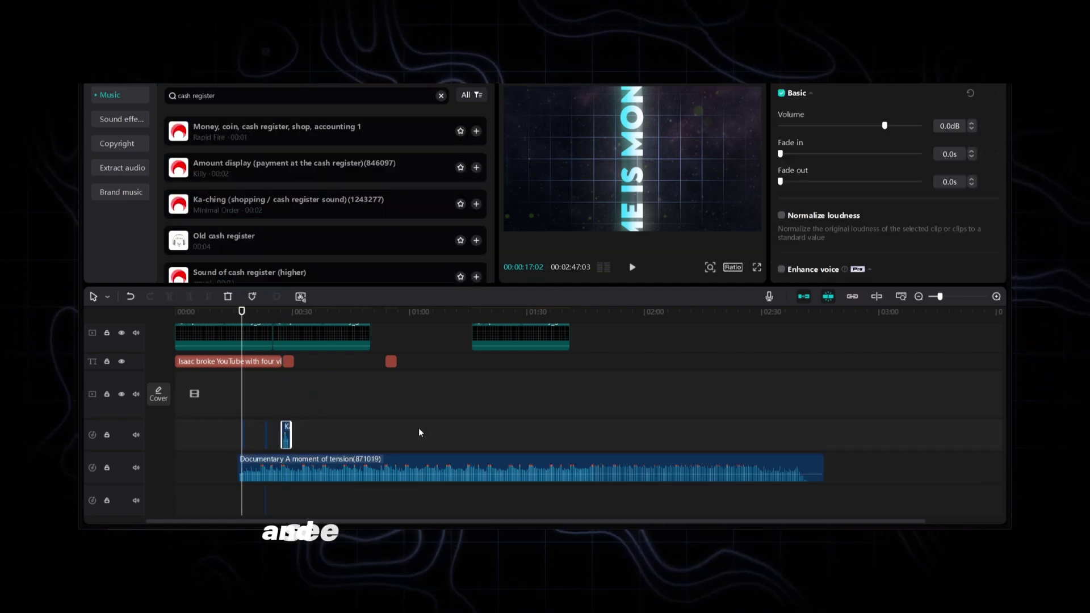